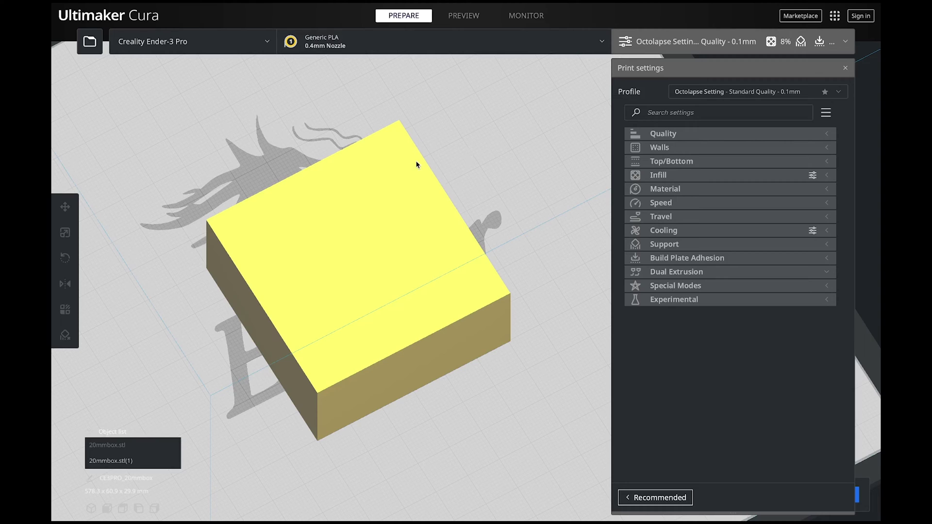
Review the setting visibility page in Preferences, then close it
{"action": "left_click", "coordinate": [112, 9]}
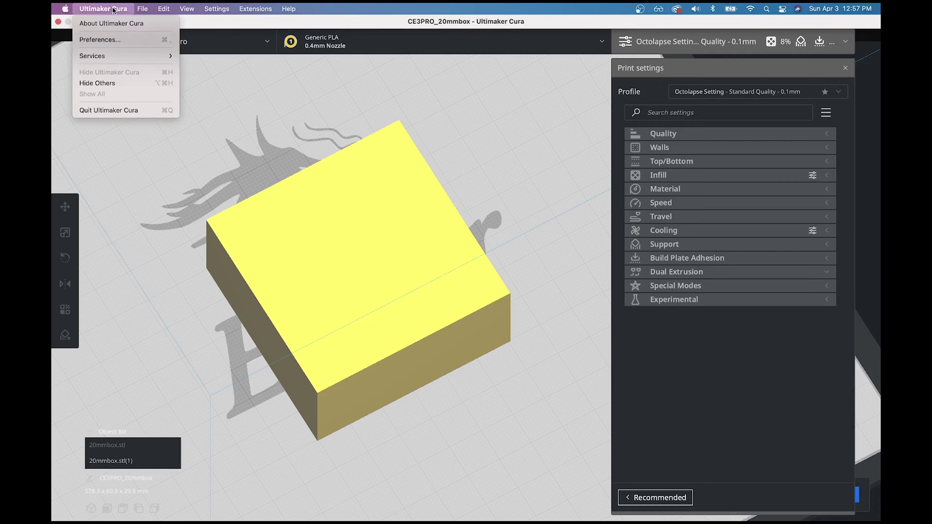
{"action": "left_click", "coordinate": [99, 40]}
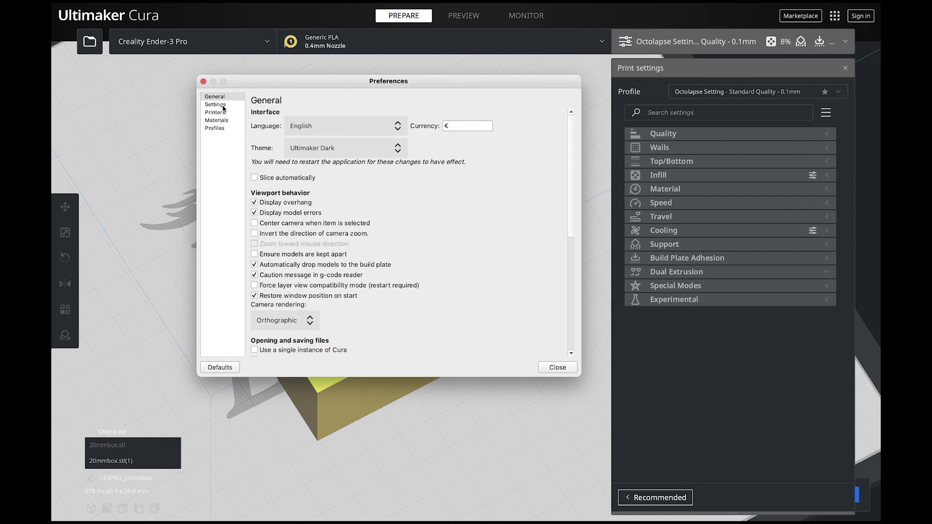
{"action": "left_click", "coordinate": [222, 107]}
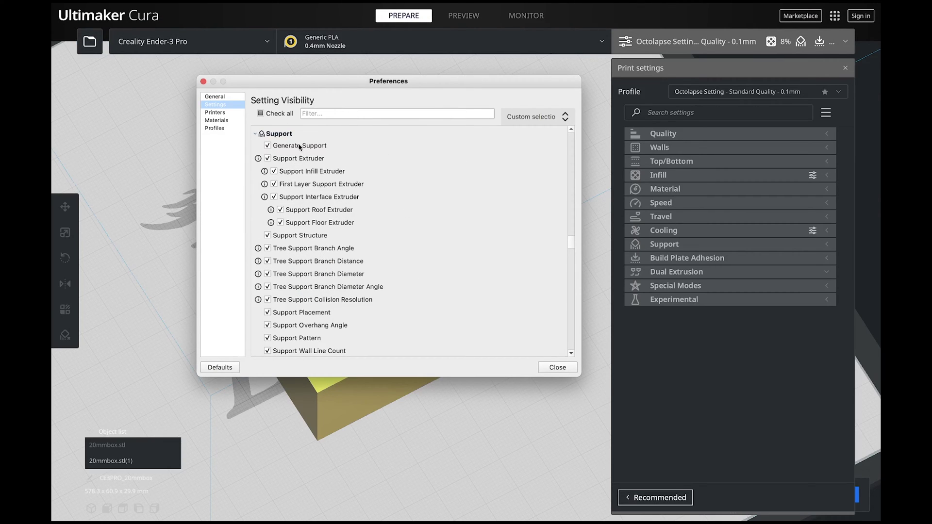
{"action": "scroll", "coordinate": [302, 311], "scroll_direction": "down", "scroll_amount": 3}
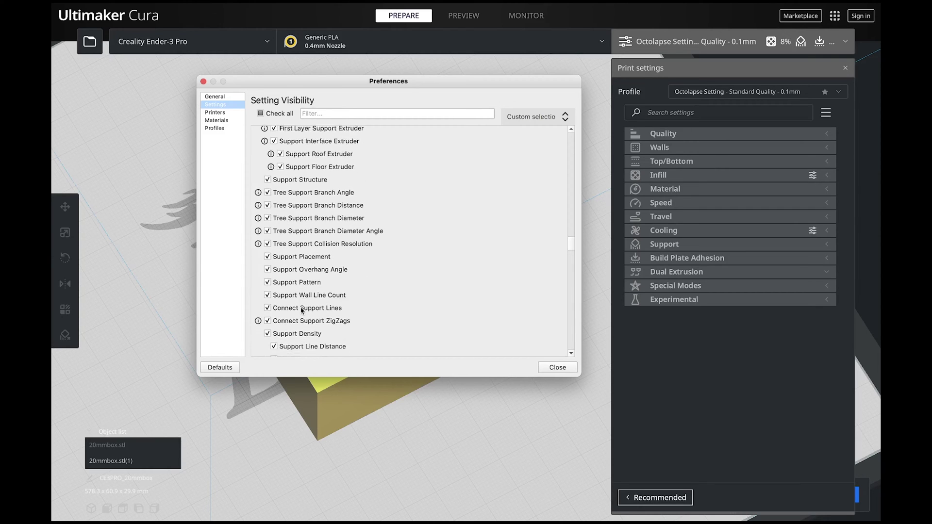
{"action": "scroll", "coordinate": [302, 310], "scroll_direction": "down", "scroll_amount": 2}
{"action": "scroll", "coordinate": [302, 311], "scroll_direction": "down", "scroll_amount": 2}
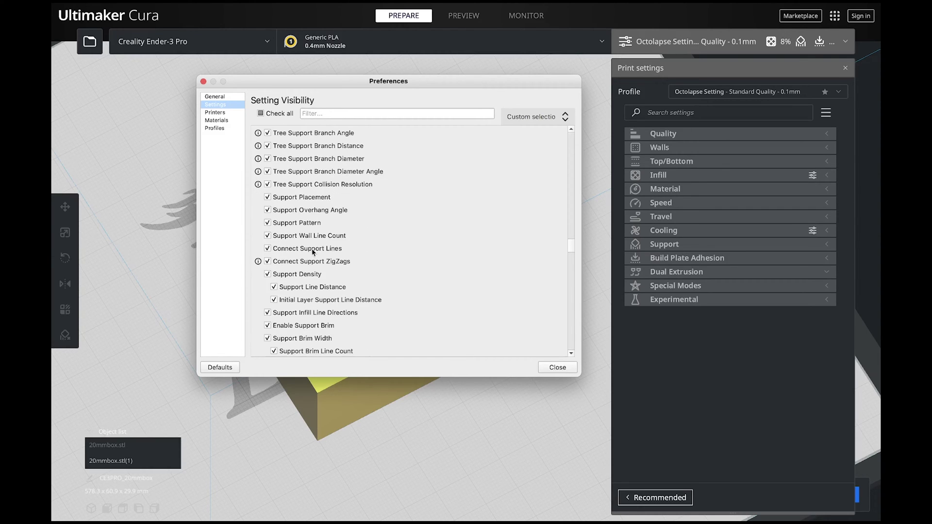
{"action": "scroll", "coordinate": [313, 271], "scroll_direction": "up", "scroll_amount": 6}
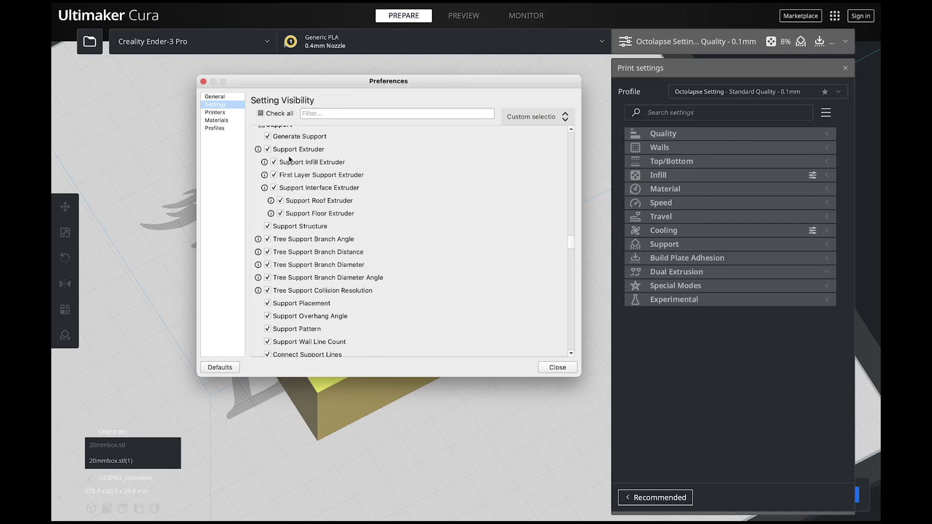
{"action": "left_click", "coordinate": [561, 370]}
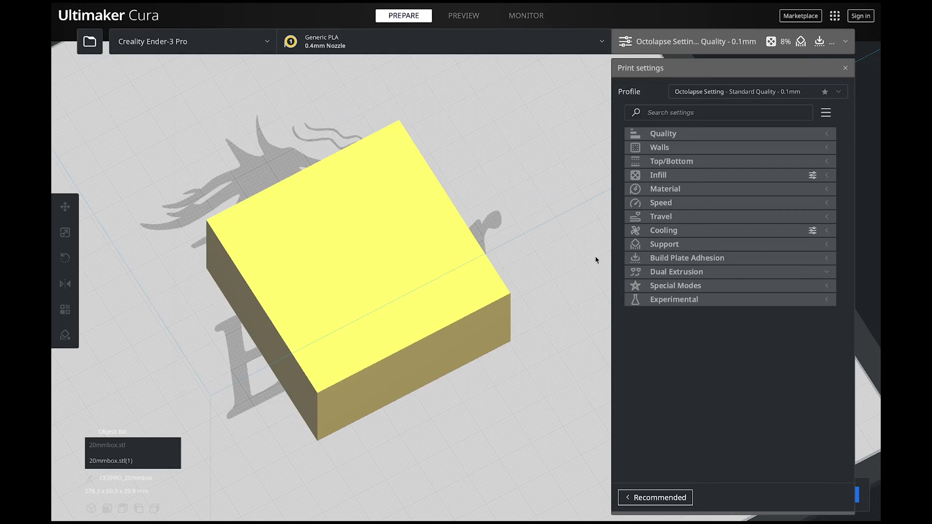
Expand the Support settings and set the 20mm box's mesh type to Print as support
{"action": "left_click", "coordinate": [694, 244]}
{"action": "scroll", "coordinate": [680, 291], "scroll_direction": "down", "scroll_amount": 3}
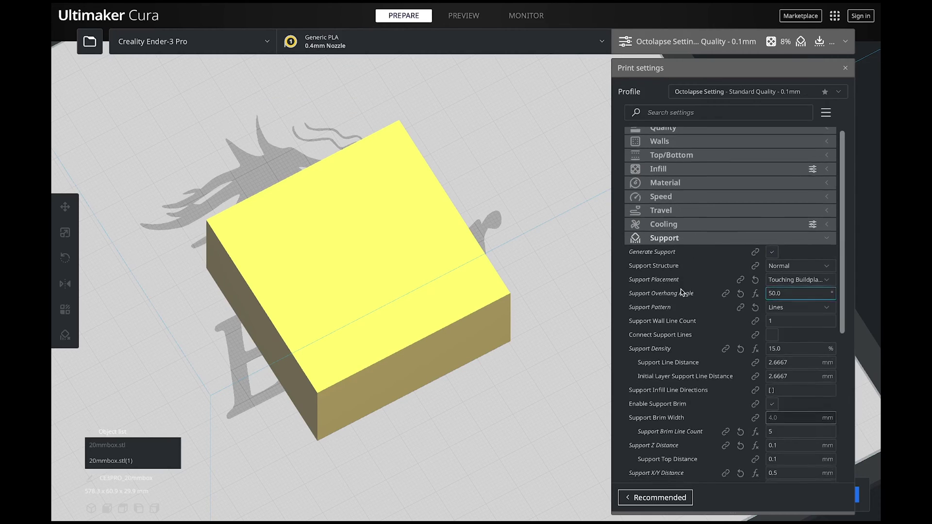
{"action": "scroll", "coordinate": [676, 284], "scroll_direction": "down", "scroll_amount": 2}
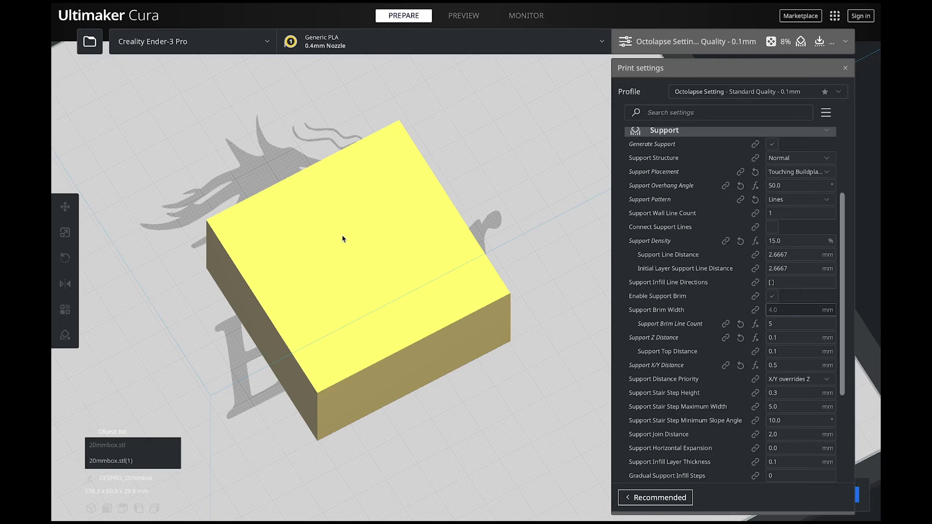
{"action": "left_click", "coordinate": [375, 232]}
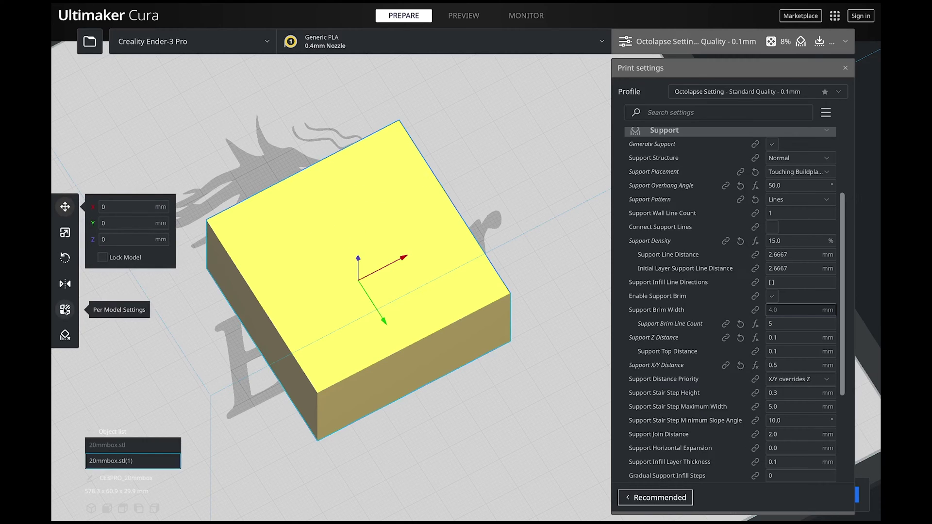
{"action": "left_click", "coordinate": [64, 309]}
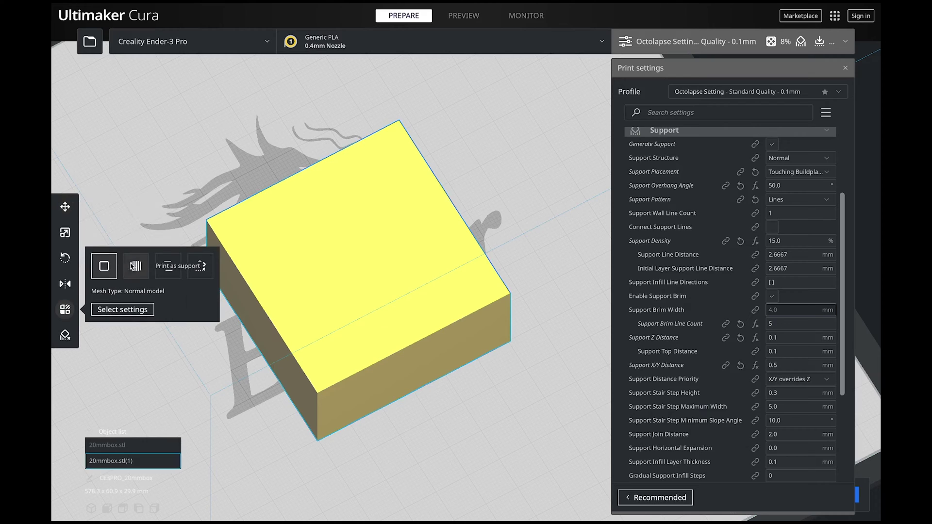
{"action": "left_click", "coordinate": [136, 272]}
{"action": "left_click", "coordinate": [544, 174]}
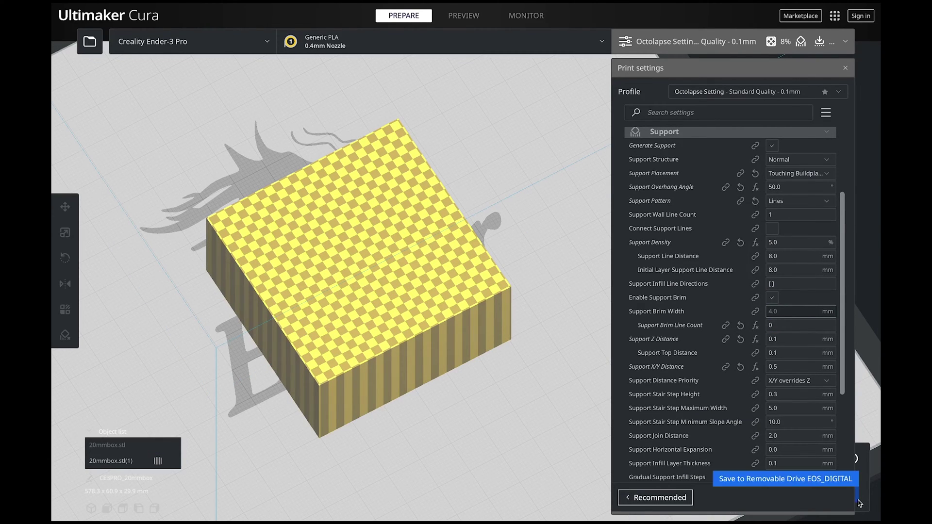
Switch to Preview and view the sliced support box zoomed in from the top camera
{"action": "left_click", "coordinate": [467, 17]}
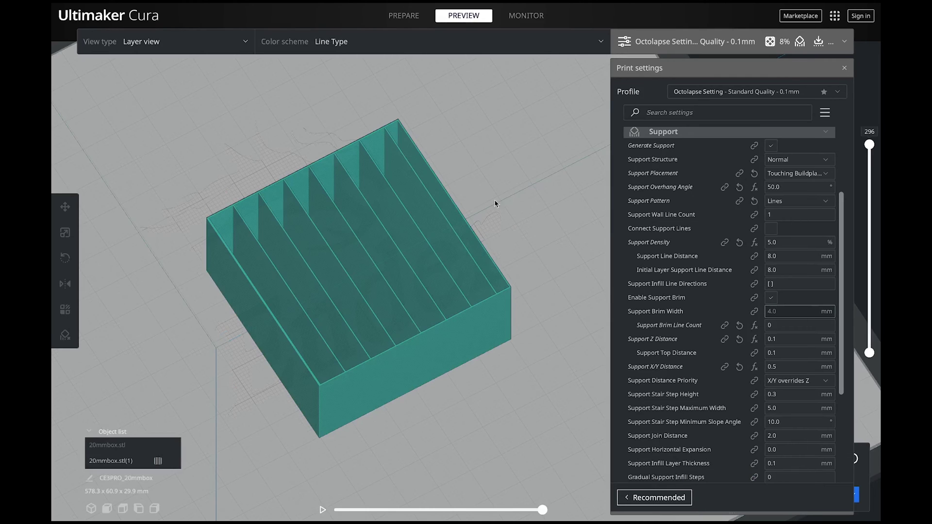
{"action": "right_click_drag", "start_coordinate": [467, 156], "coordinate": [436, 187]}
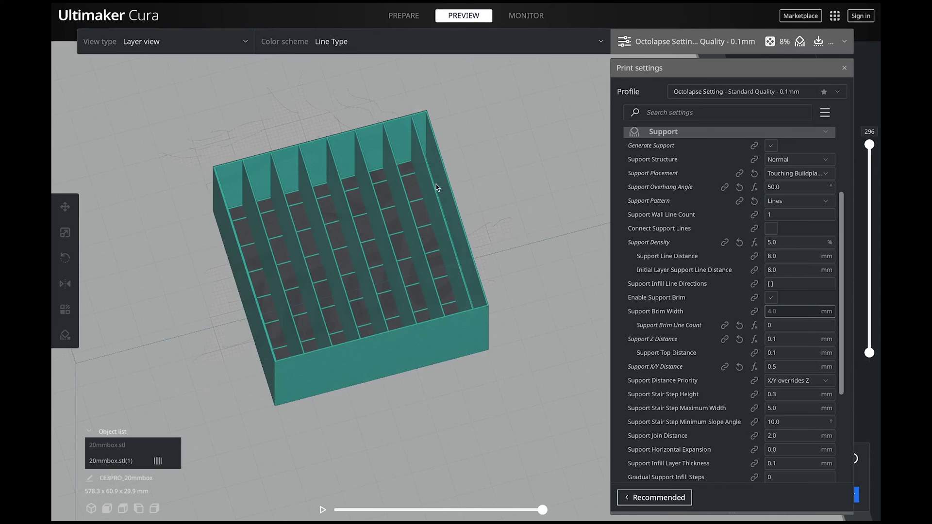
{"action": "left_click", "coordinate": [123, 511]}
{"action": "scroll", "coordinate": [508, 279], "scroll_direction": "up", "scroll_amount": 6}
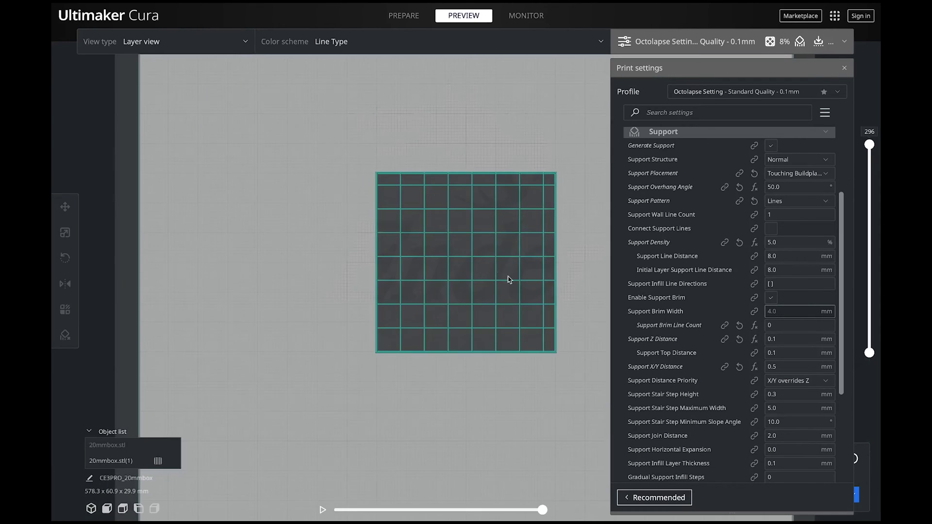
{"action": "middle_click_drag", "start_coordinate": [513, 285], "coordinate": [461, 249]}
{"action": "scroll", "coordinate": [461, 249], "scroll_direction": "up", "scroll_amount": 2}
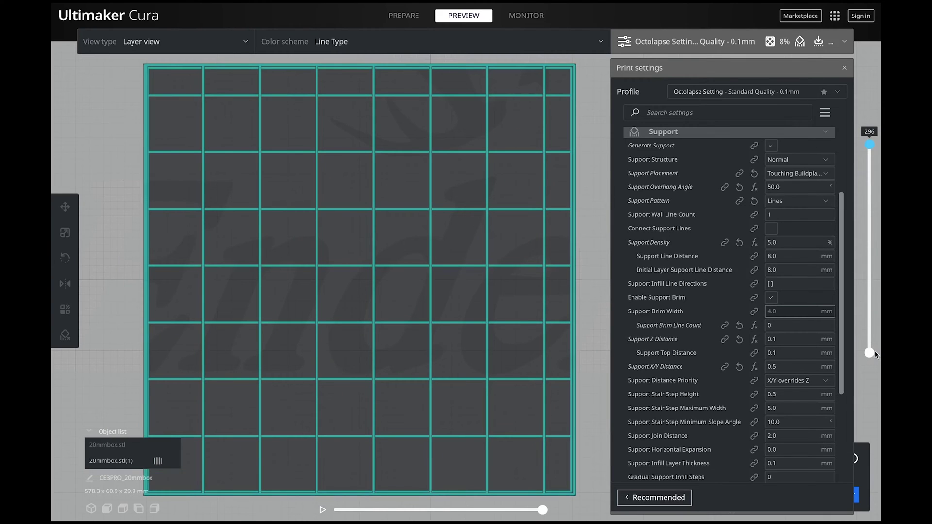
Drag the layer slider down so only layer 1's support grid shows
{"action": "left_click", "coordinate": [869, 353]}
{"action": "left_click_drag", "start_coordinate": [870, 353], "coordinate": [869, 351]}
{"action": "left_click_drag", "start_coordinate": [869, 143], "coordinate": [863, 389]}
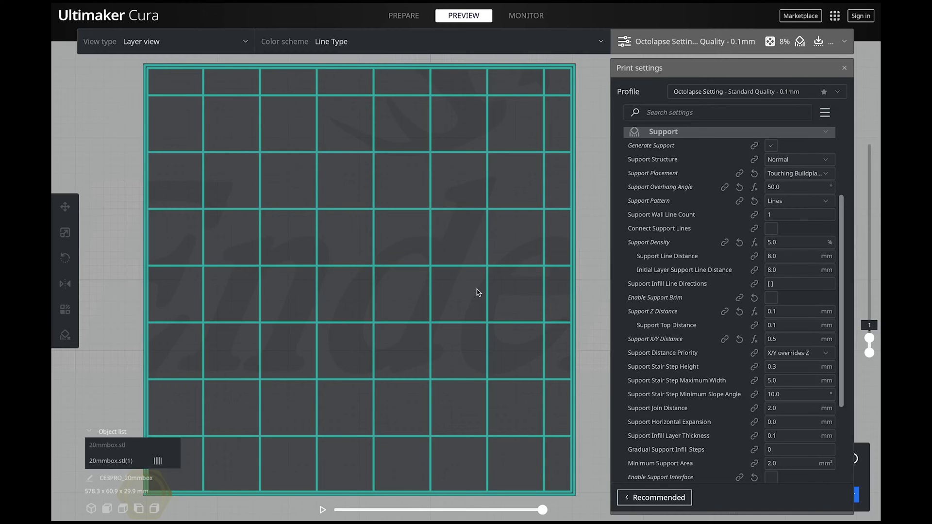
Enable Support Brim with a Support Brim Line Count of 4 and reslice
{"action": "mouse_move", "coordinate": [643, 303]}
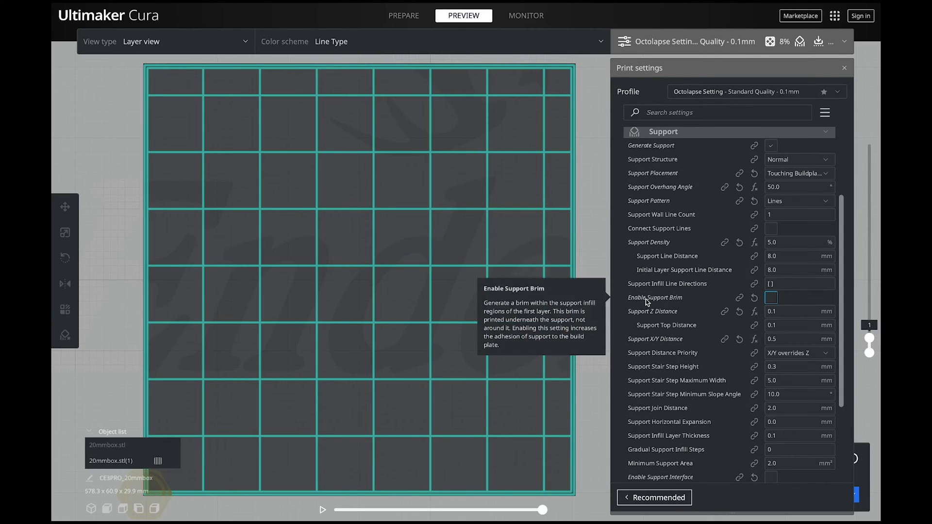
{"action": "left_click", "coordinate": [771, 298]}
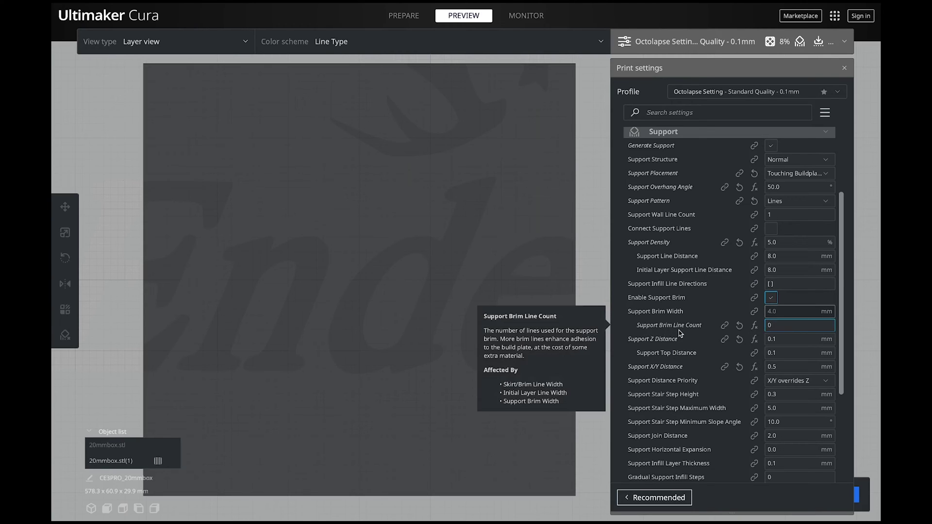
{"action": "double_click", "coordinate": [769, 325]}
{"action": "left_click", "coordinate": [858, 499]}
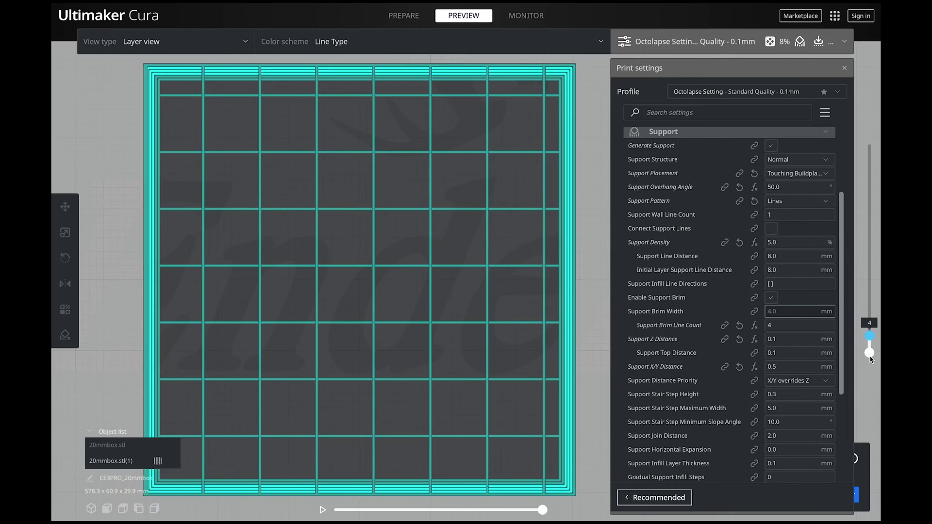
{"action": "left_click_drag", "start_coordinate": [869, 352], "coordinate": [871, 348]}
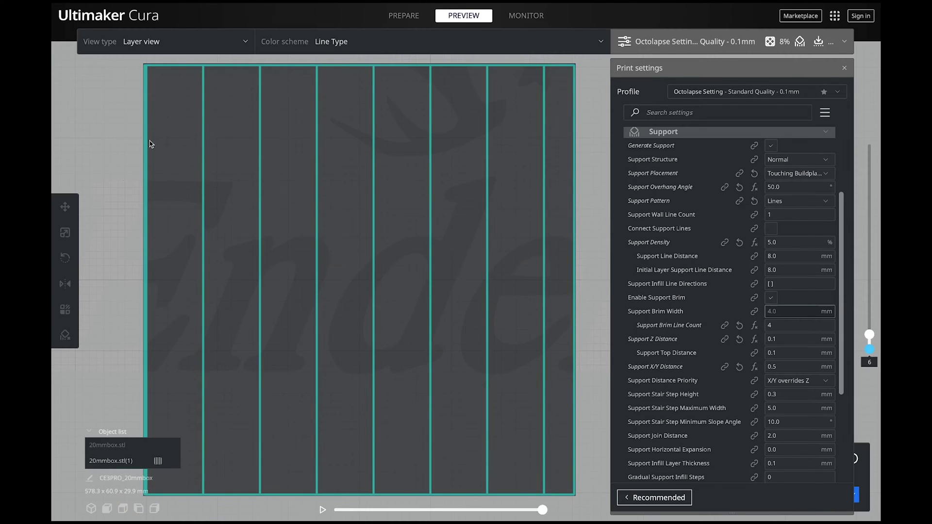
{"action": "left_click_drag", "start_coordinate": [869, 349], "coordinate": [869, 353]}
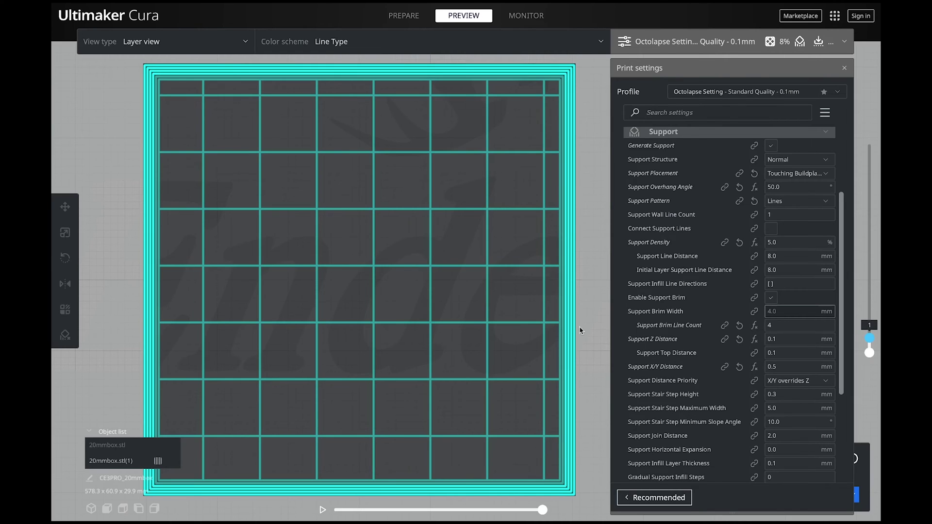
Reset Support Brim Line Count to 10 and reslice to show the wider brim
{"action": "left_click", "coordinate": [774, 325]}
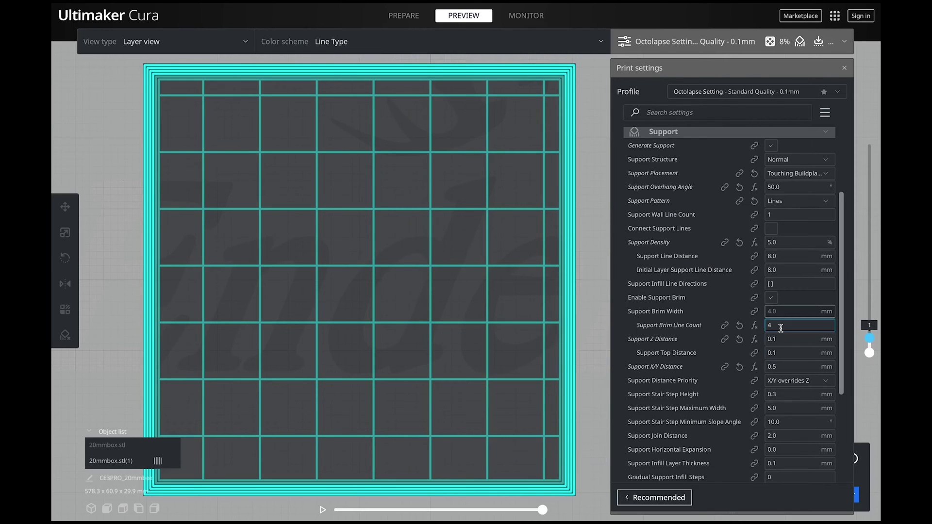
{"action": "left_click", "coordinate": [739, 326]}
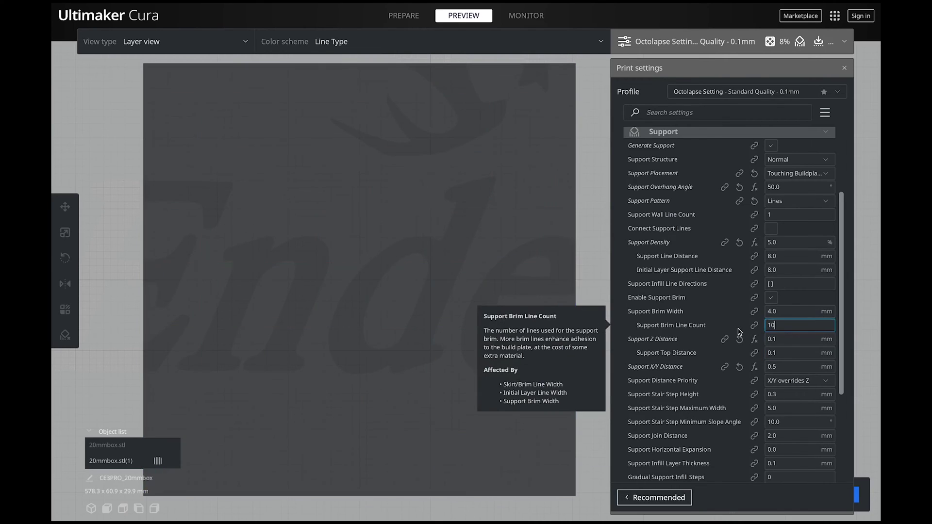
{"action": "left_click", "coordinate": [856, 496]}
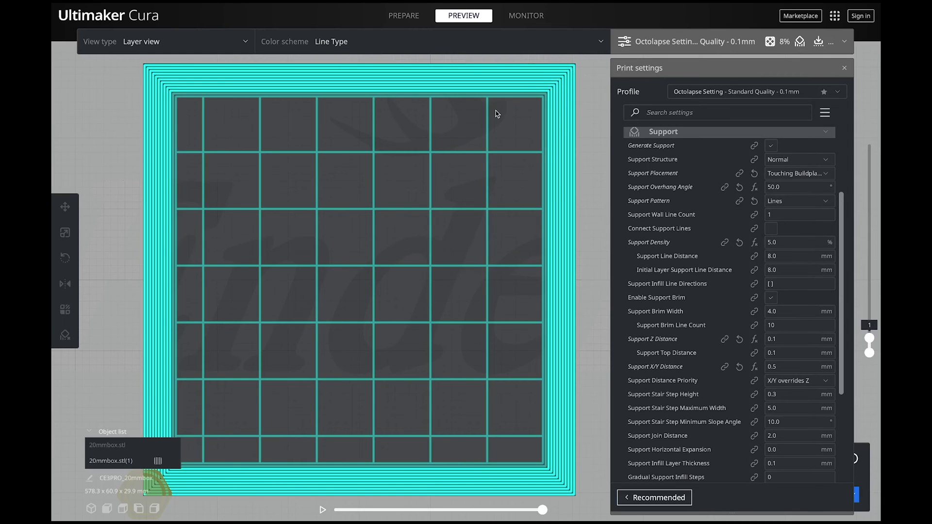
Reset the box's scale from the Scale tool
{"action": "left_click", "coordinate": [214, 84]}
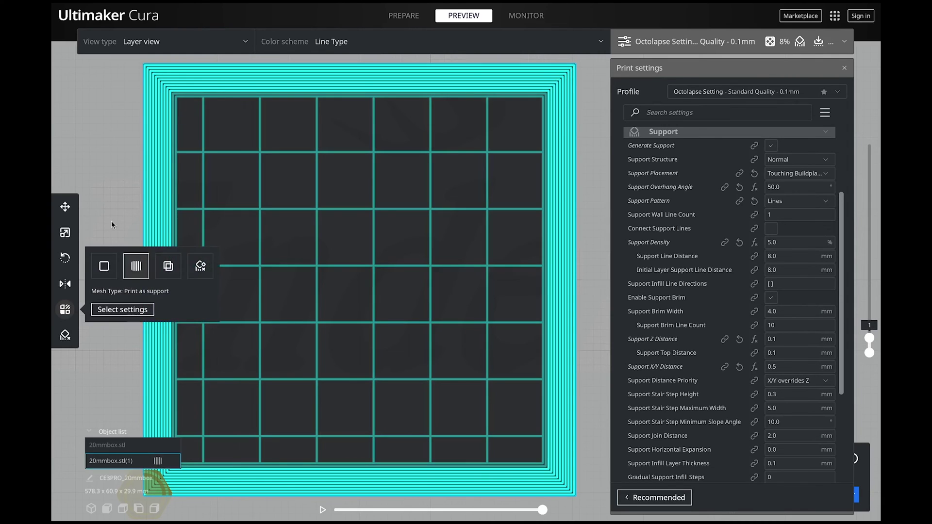
{"action": "left_click", "coordinate": [65, 233]}
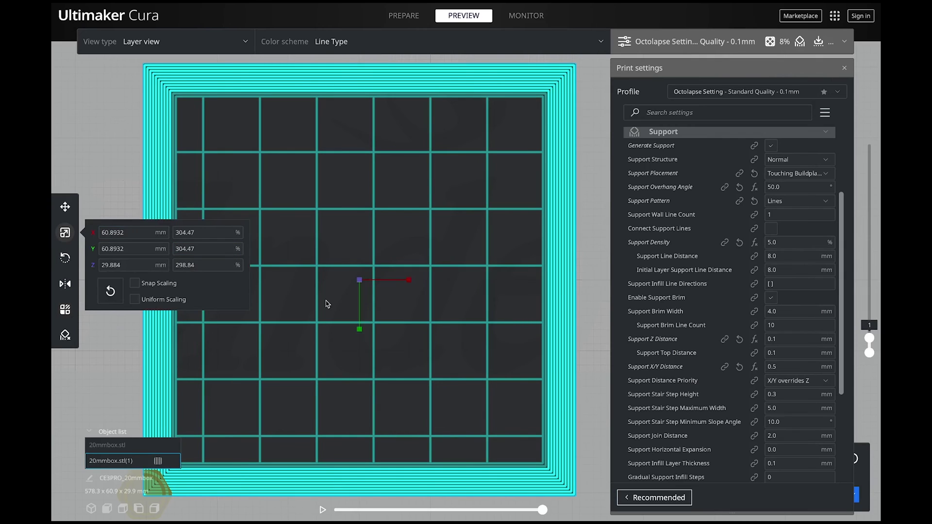
{"action": "left_click", "coordinate": [110, 291]}
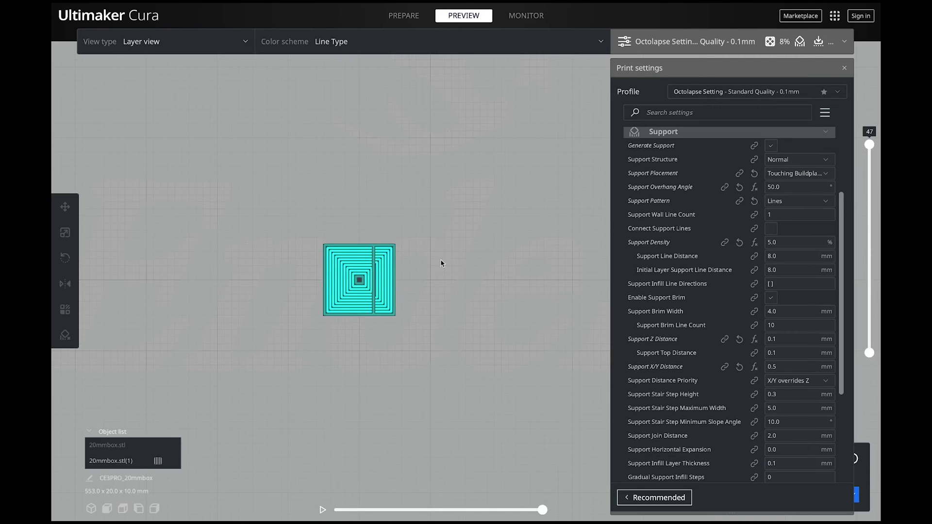
Reselect the box and orbit around it, including a low perspective view
{"action": "left_click", "coordinate": [388, 316]}
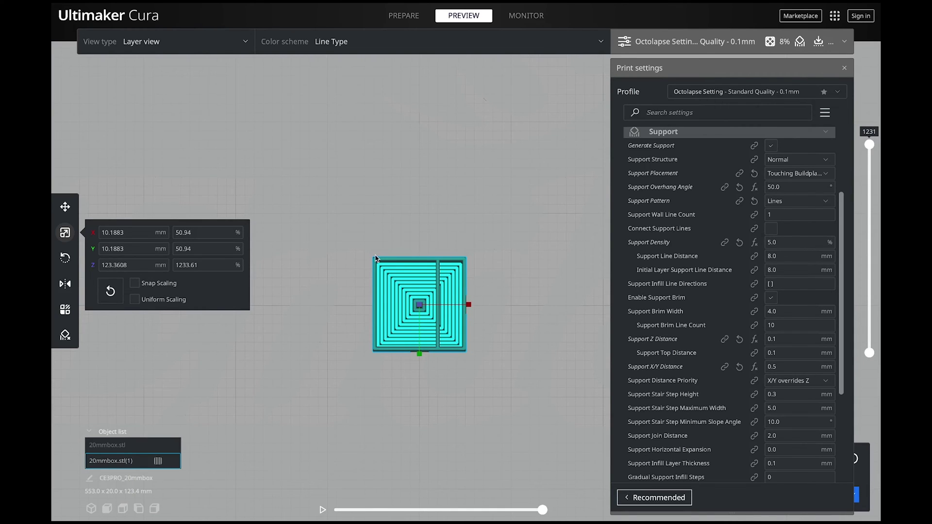
{"action": "right_click_drag", "start_coordinate": [440, 397], "coordinate": [472, 311]}
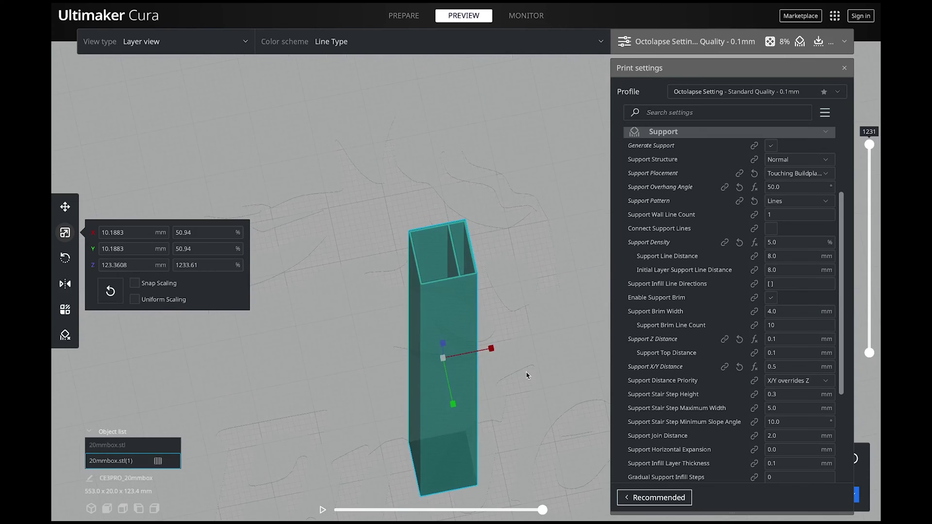
{"action": "mouse_move", "coordinate": [529, 376]}
{"action": "right_mouse_down"}
{"action": "mouse_move", "coordinate": [523, 345]}
{"action": "mouse_move", "coordinate": [523, 408]}
{"action": "mouse_move", "coordinate": [522, 383]}
{"action": "right_mouse_up"}
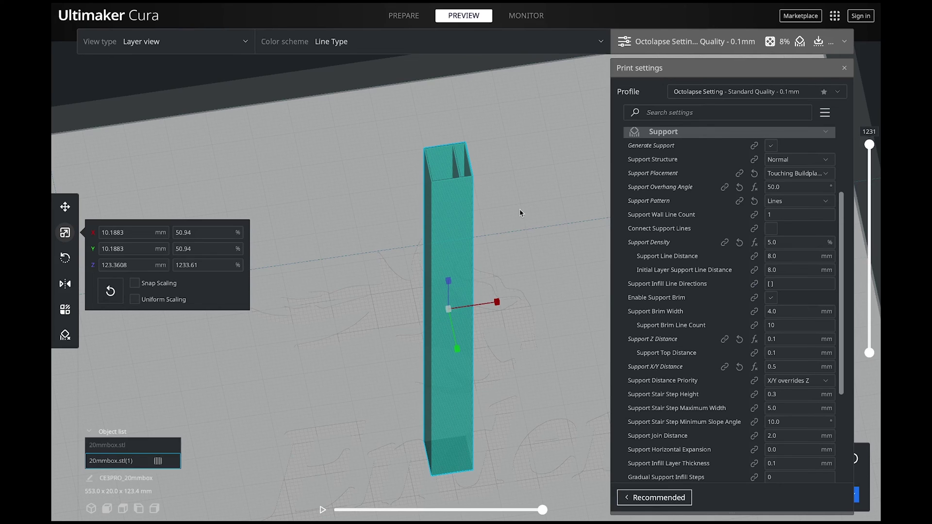
{"action": "right_click_drag", "start_coordinate": [519, 210], "coordinate": [488, 230]}
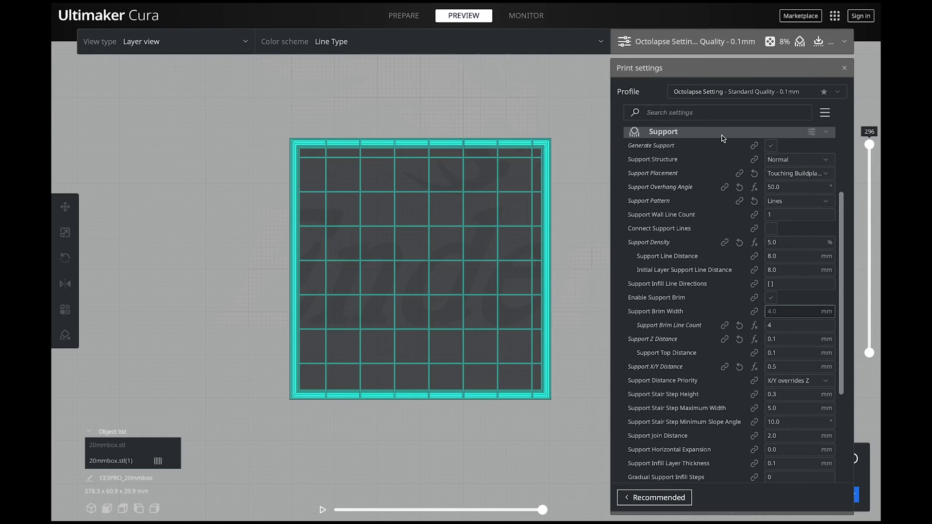
Set Build Plate Adhesion Type from None to Brim, giving a 10-line, 8.0 mm brim
{"action": "left_click", "coordinate": [827, 134]}
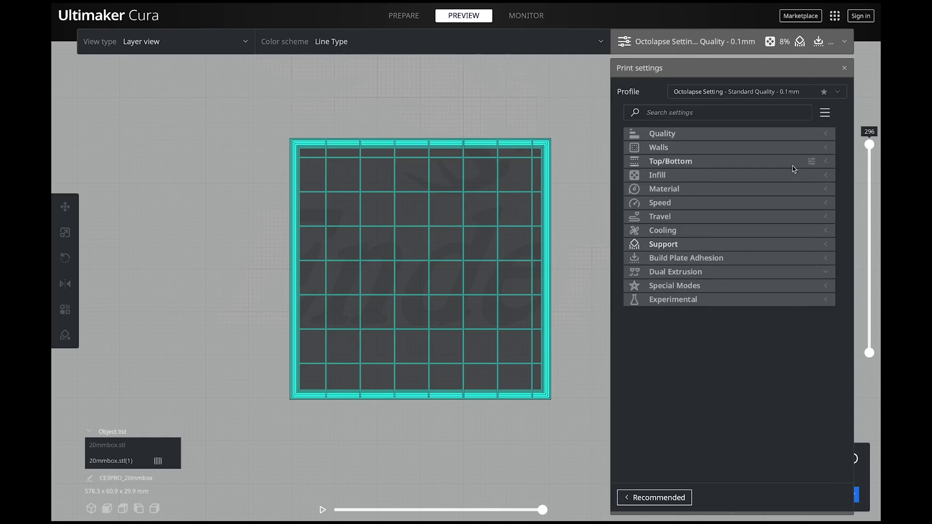
{"action": "left_click", "coordinate": [703, 263]}
{"action": "scroll", "coordinate": [796, 272], "scroll_direction": "down", "scroll_amount": 2}
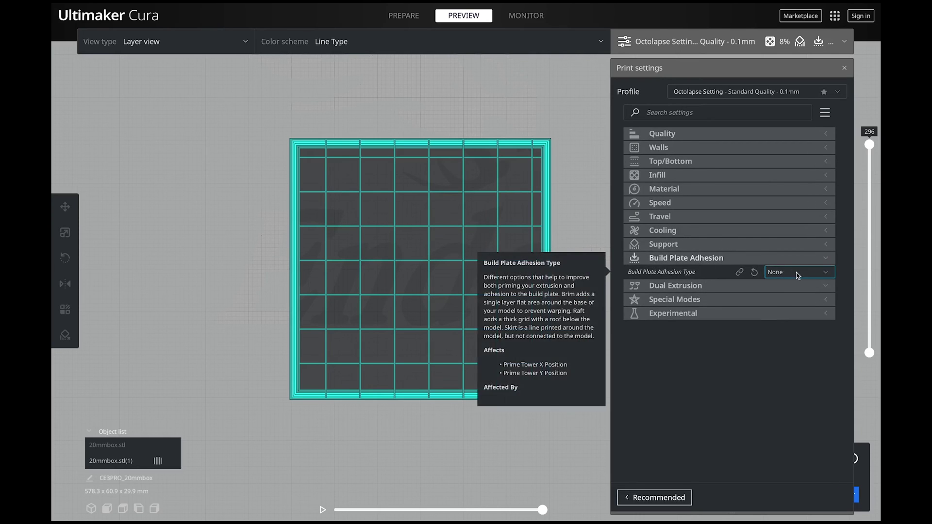
{"action": "left_click", "coordinate": [825, 273]}
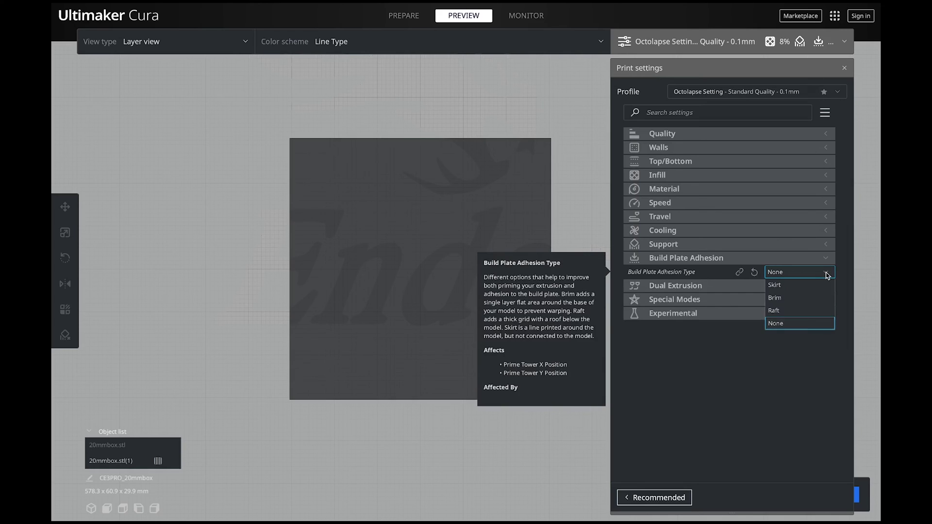
{"action": "left_click", "coordinate": [799, 301]}
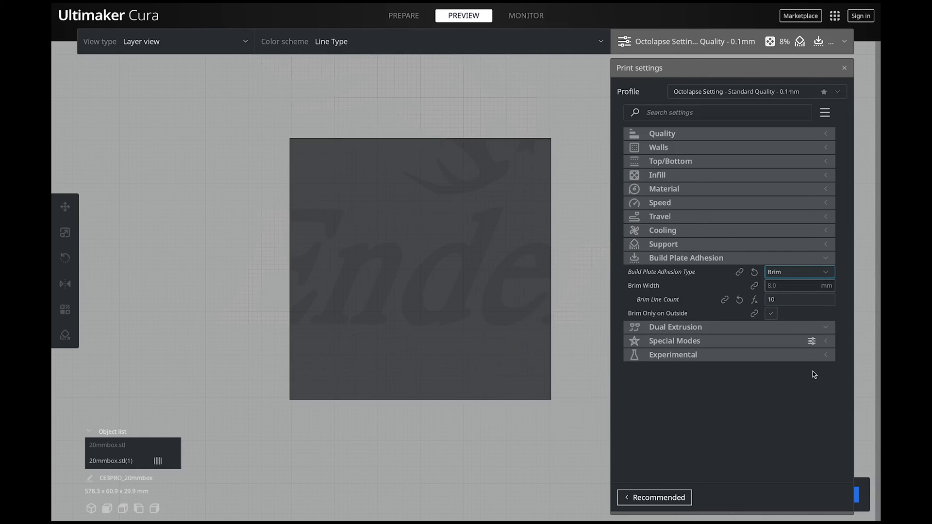
Reslice and orbit the preview to inspect the brim corners around the box's base
{"action": "left_click", "coordinate": [857, 501]}
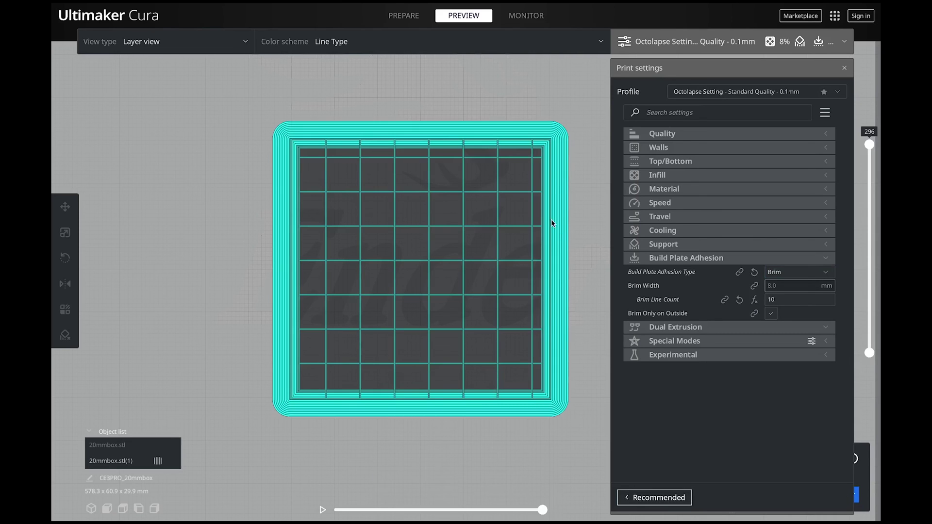
{"action": "right_click_drag", "start_coordinate": [567, 398], "coordinate": [526, 281]}
{"action": "scroll", "coordinate": [525, 281], "scroll_direction": "up", "scroll_amount": 5}
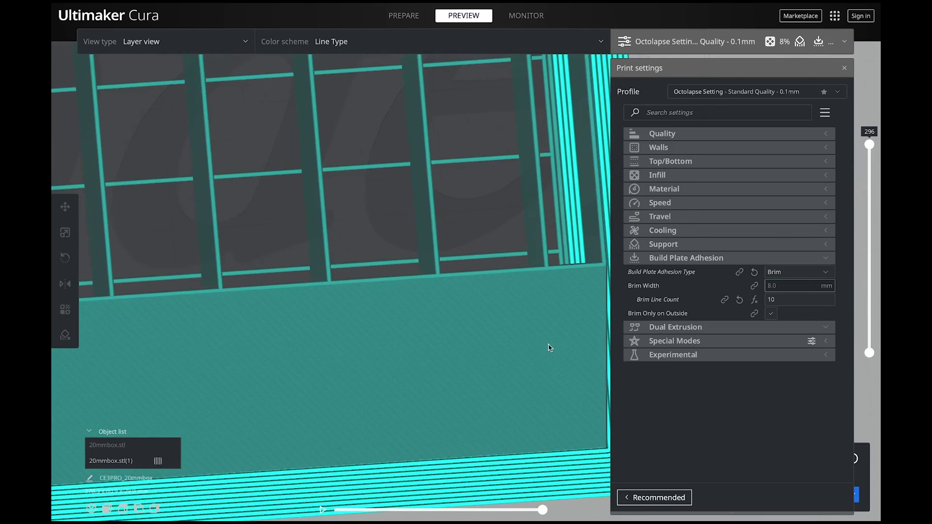
{"action": "scroll", "coordinate": [510, 437], "scroll_direction": "down", "scroll_amount": 1}
{"action": "right_click_drag", "start_coordinate": [502, 405], "coordinate": [505, 344]}
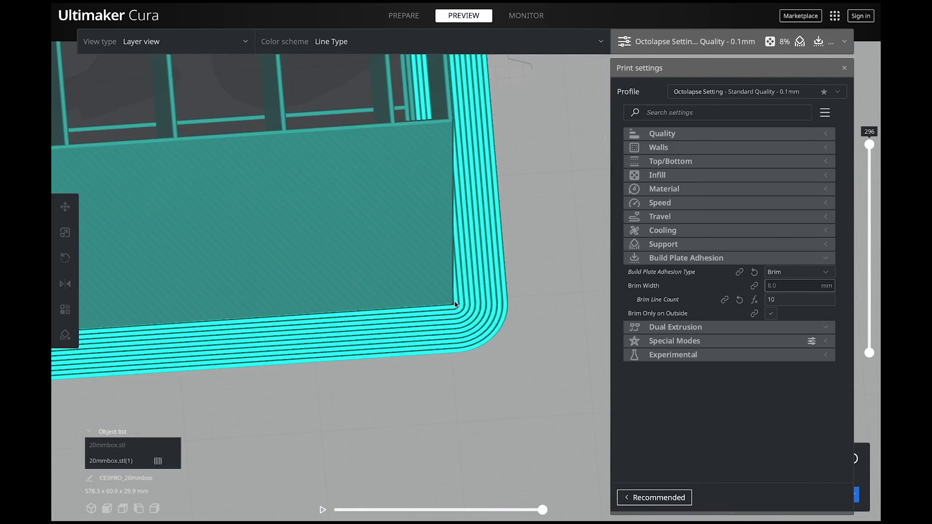
{"action": "right_click_drag", "start_coordinate": [533, 257], "coordinate": [452, 282]}
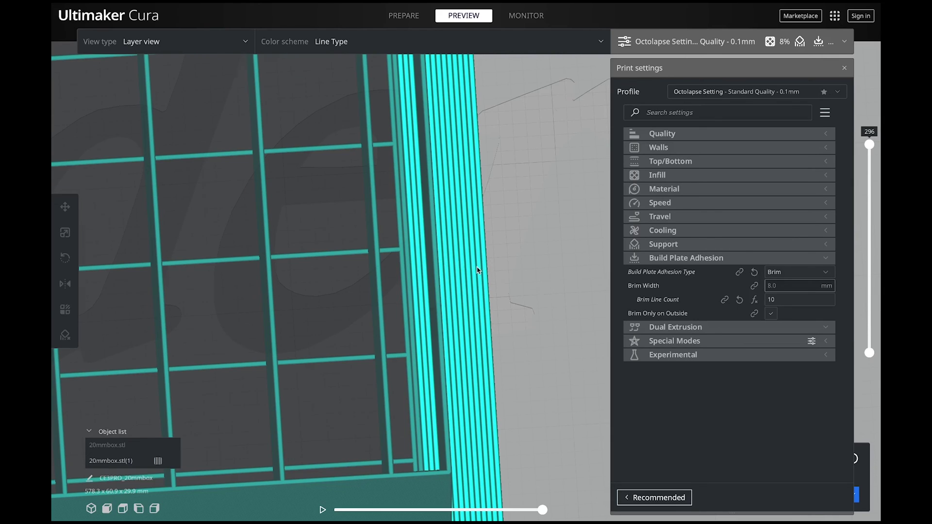
{"action": "scroll", "coordinate": [477, 270], "scroll_direction": "down", "scroll_amount": 10}
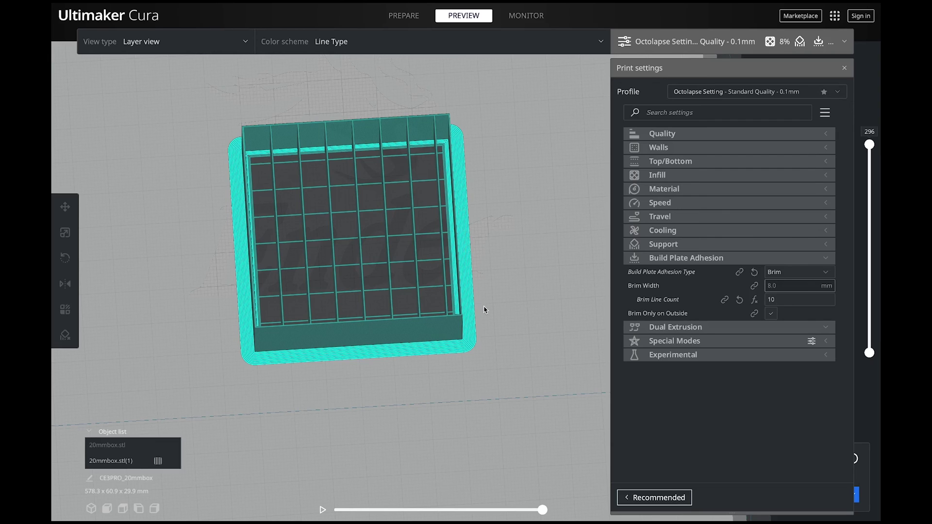
{"action": "right_click_drag", "start_coordinate": [485, 309], "coordinate": [468, 223]}
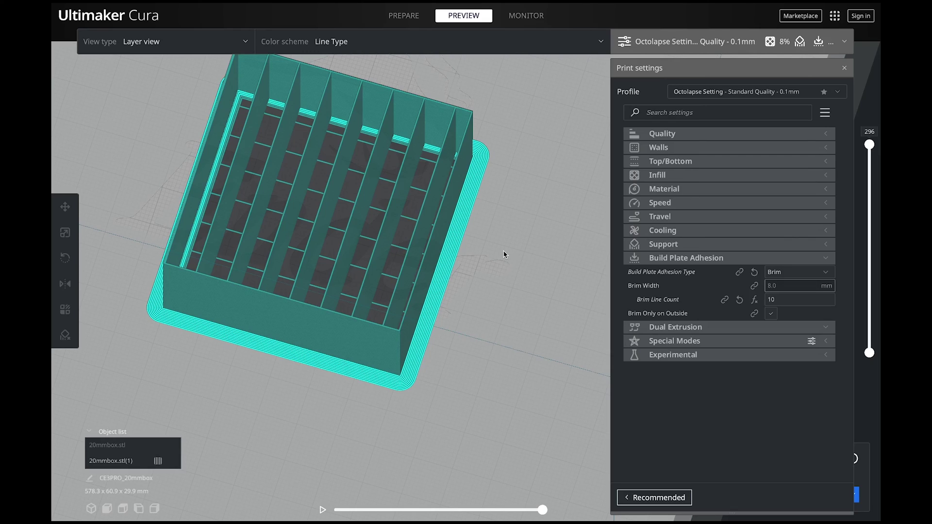
{"action": "right_click_drag", "start_coordinate": [497, 260], "coordinate": [552, 254]}
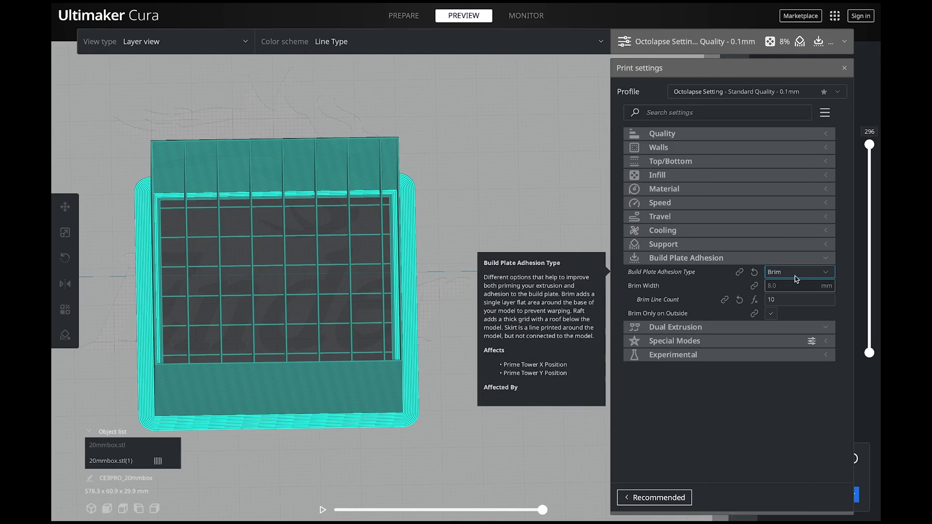